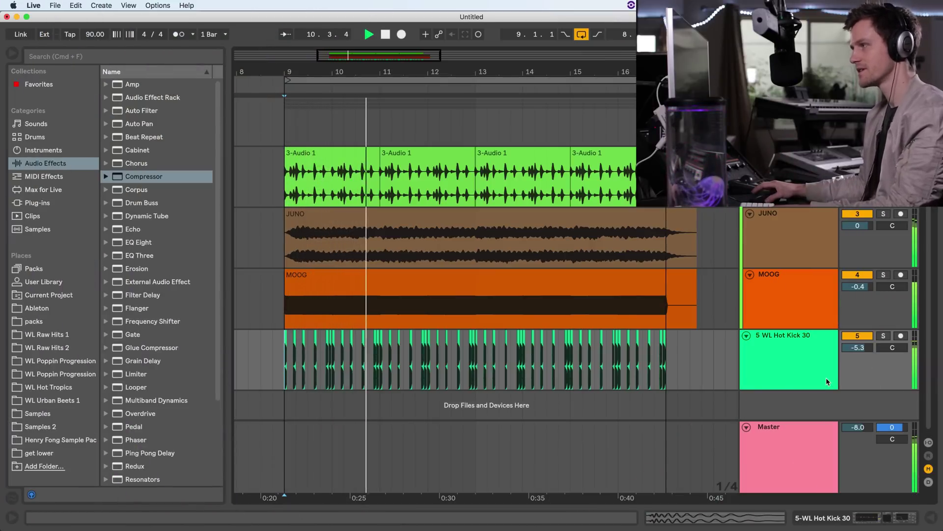
# - Stop playback and load an EQ Eight onto the Master track
pyautogui.click(787, 363)
pyautogui.press('space')
pyautogui.click(844, 489)
pyautogui.click(909, 519)
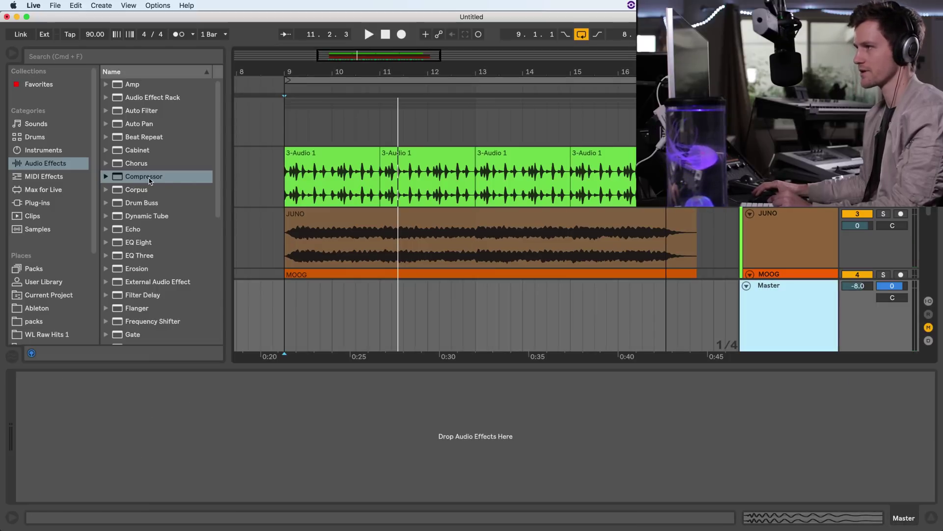
pyautogui.moveTo(146, 241); pyautogui.dragTo(240, 423)
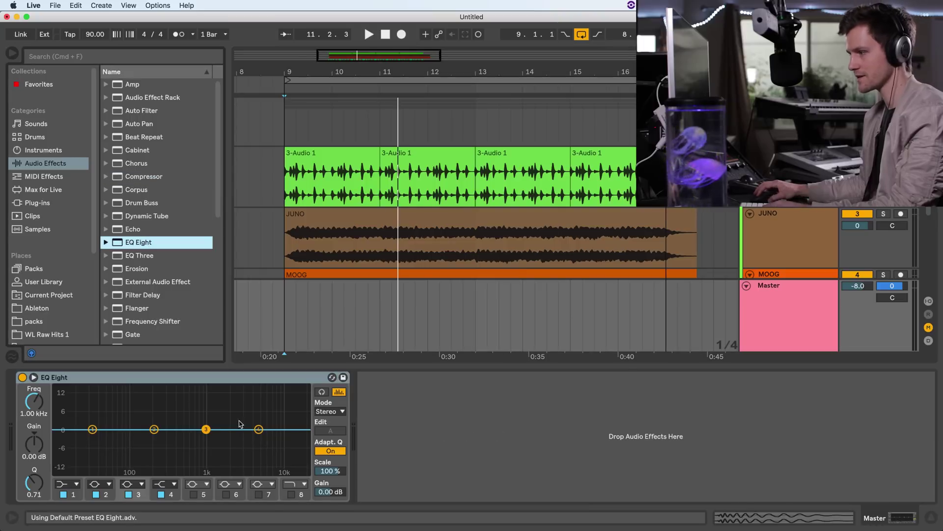
# - Make EQ band 2 a 48 dB low-pass and sweep its cutoff down to about 240 Hz
pyautogui.click(154, 429)
pyautogui.click(106, 484)
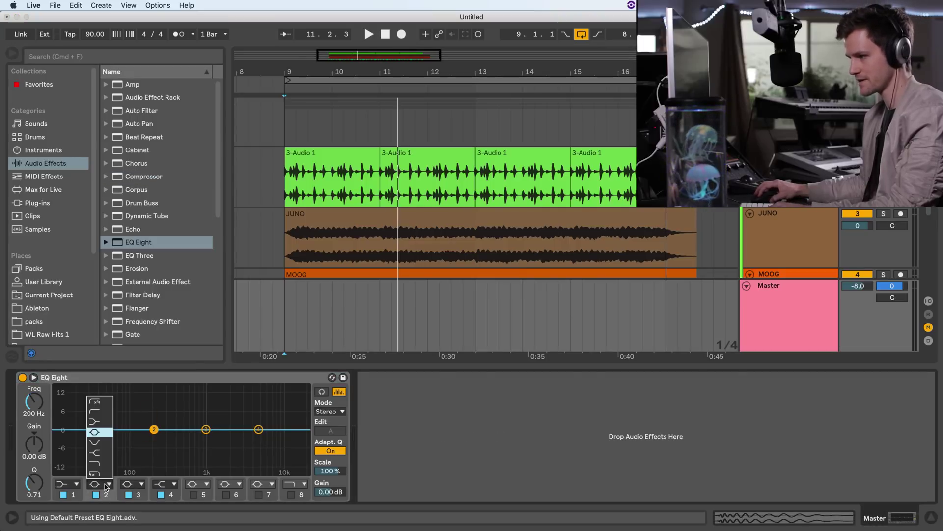
pyautogui.click(94, 475)
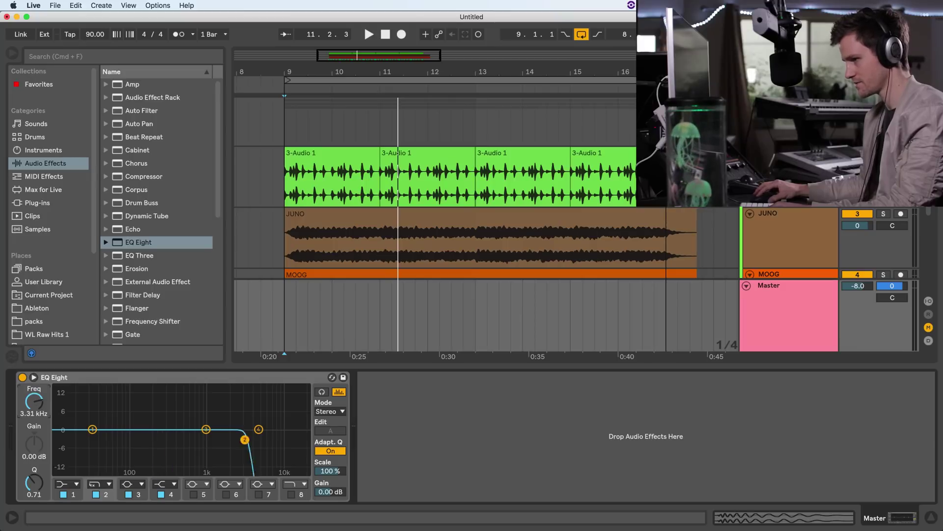
pyautogui.press('space')
pyautogui.moveTo(306, 440); pyautogui.dragTo(167, 439)
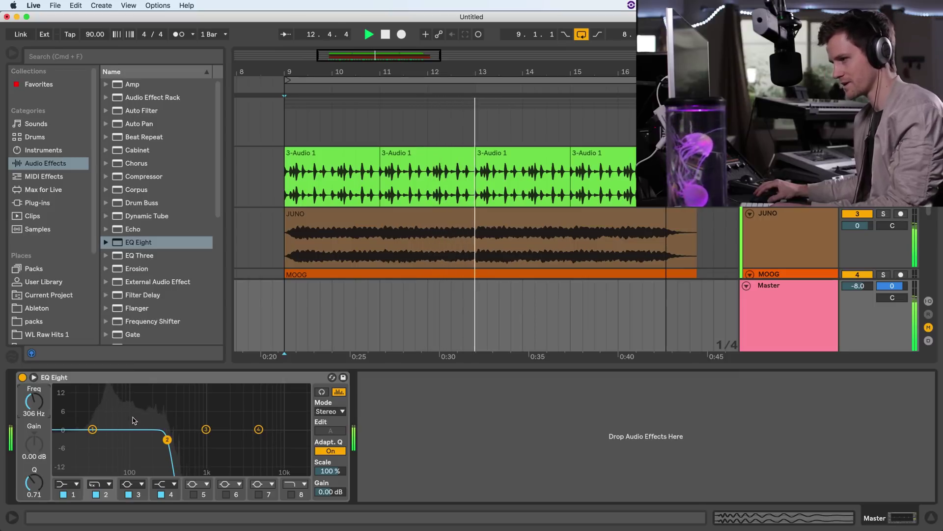
# - Switch the Master EQ off, stop playback, and load an EQ Eight onto the group track
pyautogui.press('0')
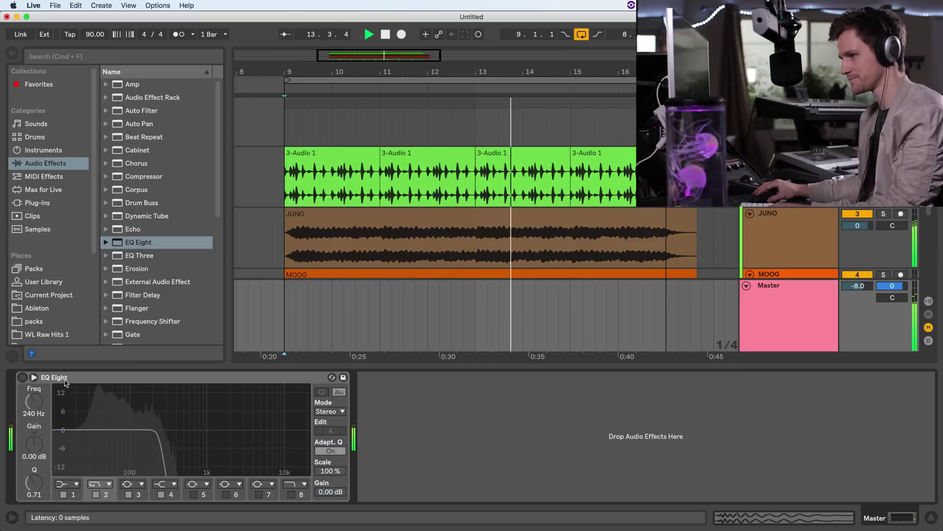
pyautogui.press('space')
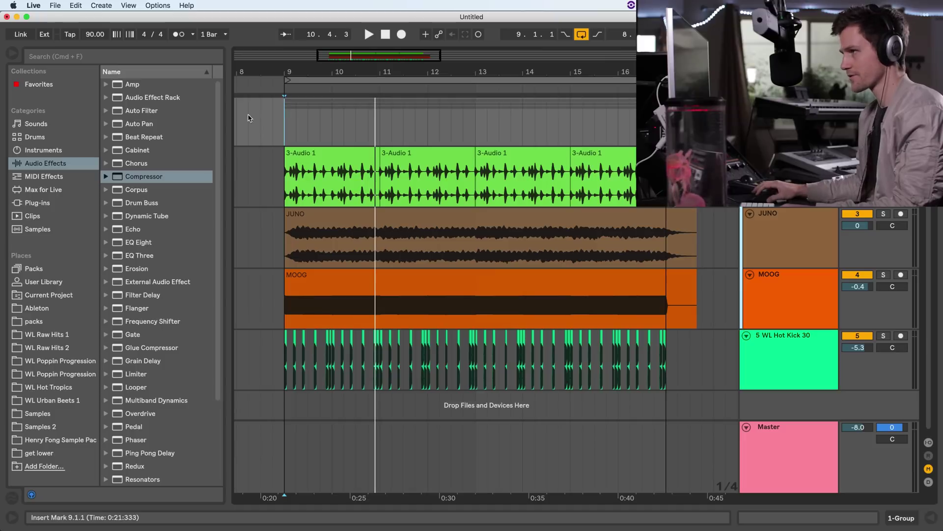
pyautogui.click(132, 241)
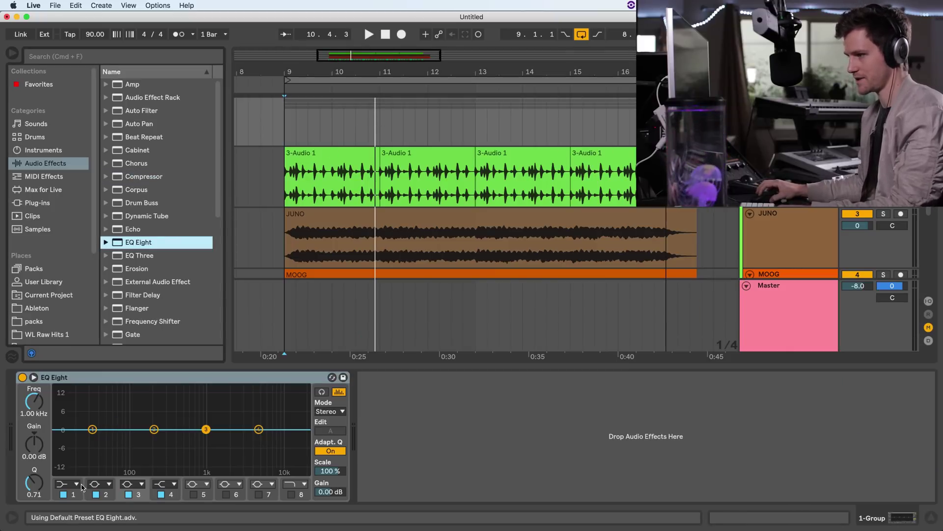
# - Set the group EQ's band 2 to a steep 48 dB low cut at 150 Hz
pyautogui.click(108, 484)
pyautogui.click(107, 403)
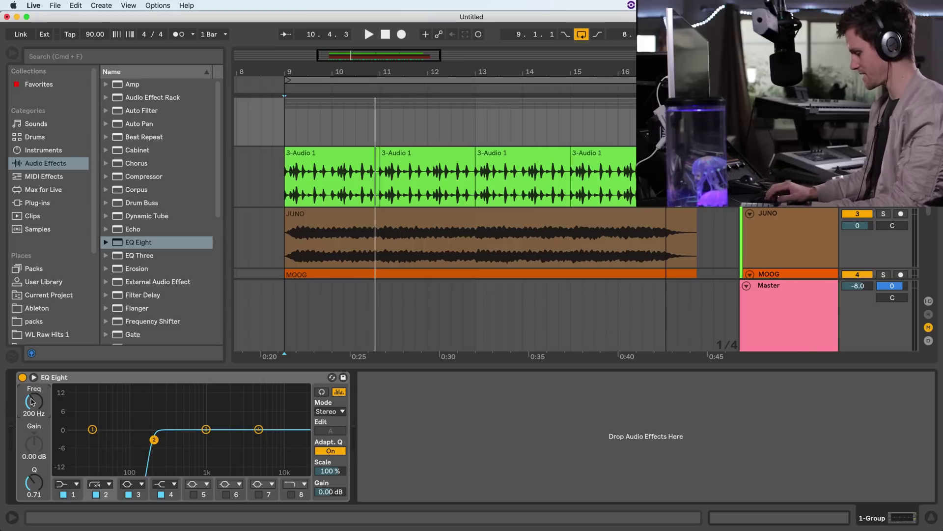
pyautogui.moveTo(32, 401); pyautogui.dragTo(32, 409)
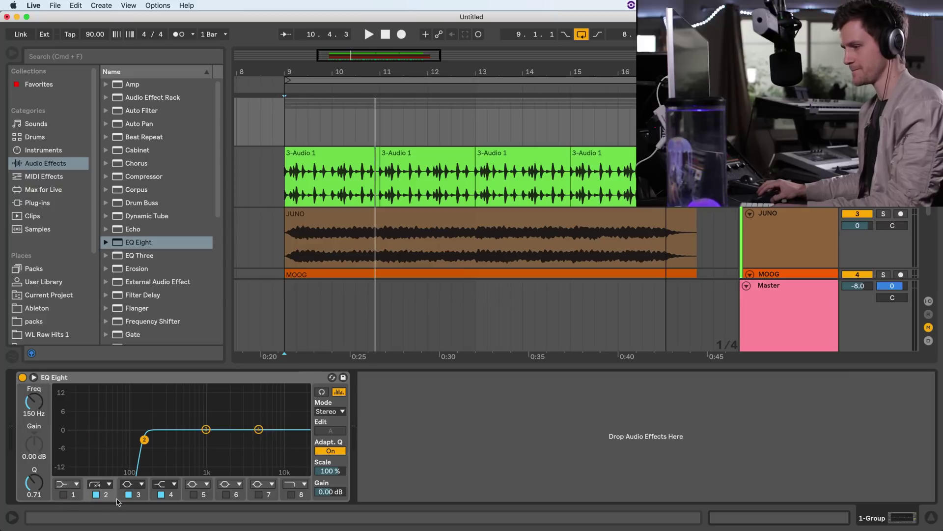
pyautogui.click(57, 377)
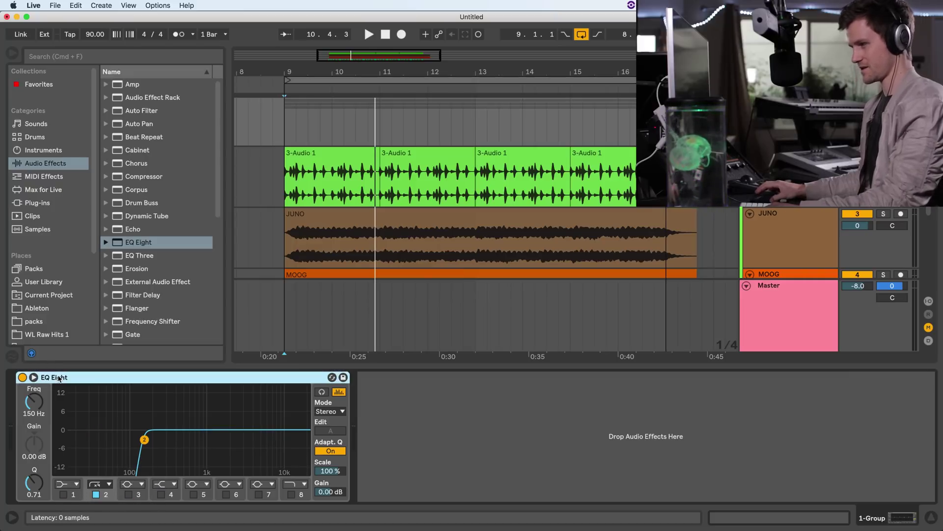
# - Group the EQ Eight into an Audio Effect Rack, show its chain list, and delete an accidental extra chain
pyautogui.press('super+g')
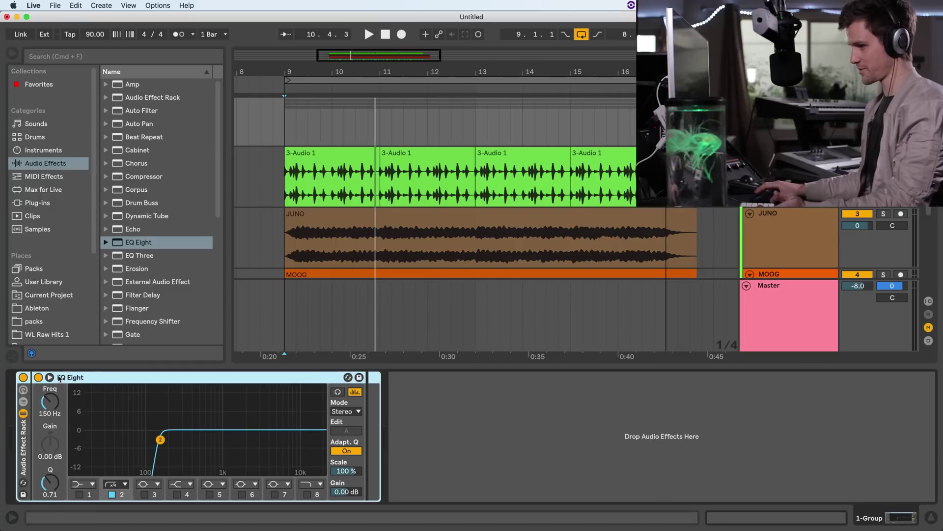
pyautogui.click(23, 401)
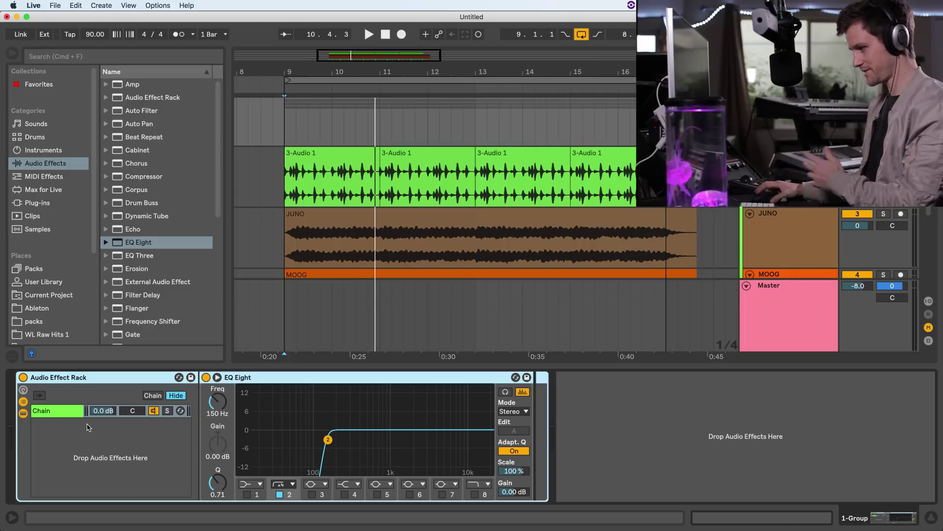
pyautogui.click(268, 377)
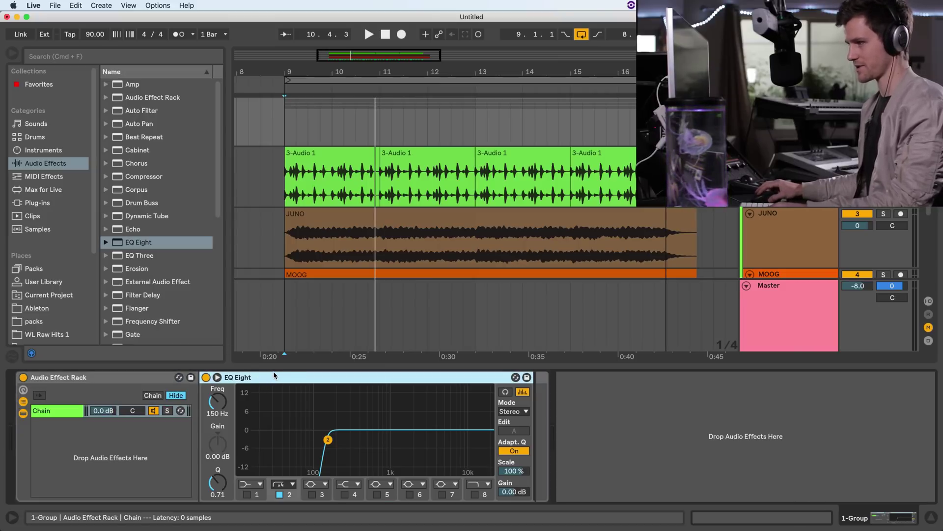
pyautogui.moveTo(273, 375); pyautogui.dragTo(102, 462)
pyautogui.click(249, 377)
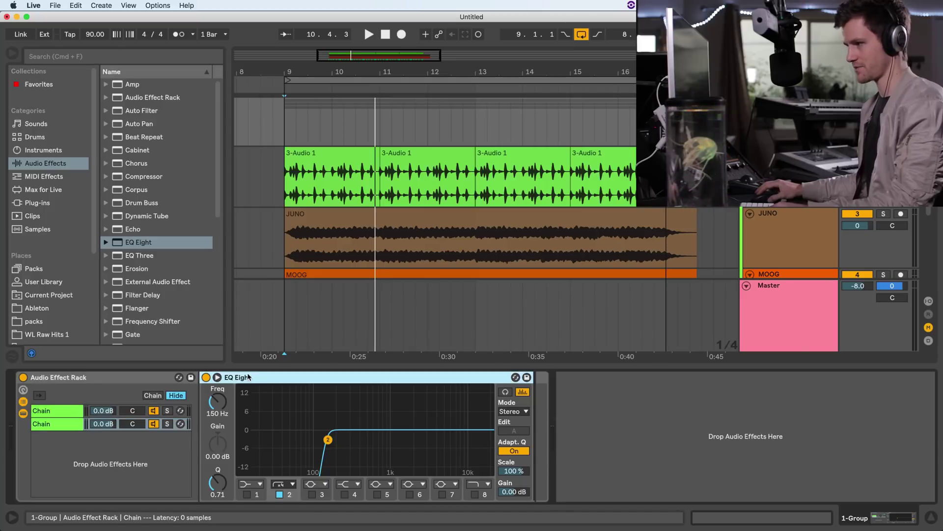
pyautogui.click(62, 425)
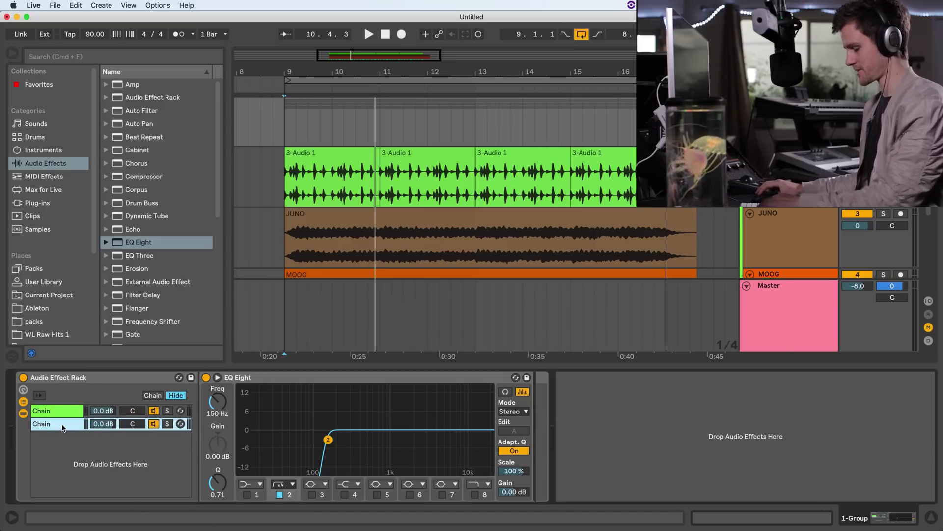
pyautogui.press('Delete')
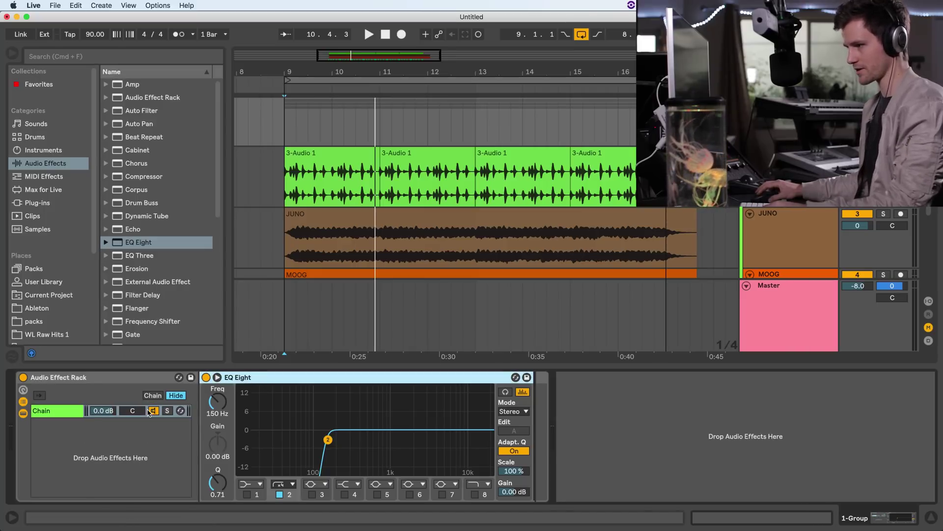
# - Drag the EQ Eight into the chain list to create a second parallel chain
pyautogui.moveTo(274, 379); pyautogui.dragTo(53, 430)
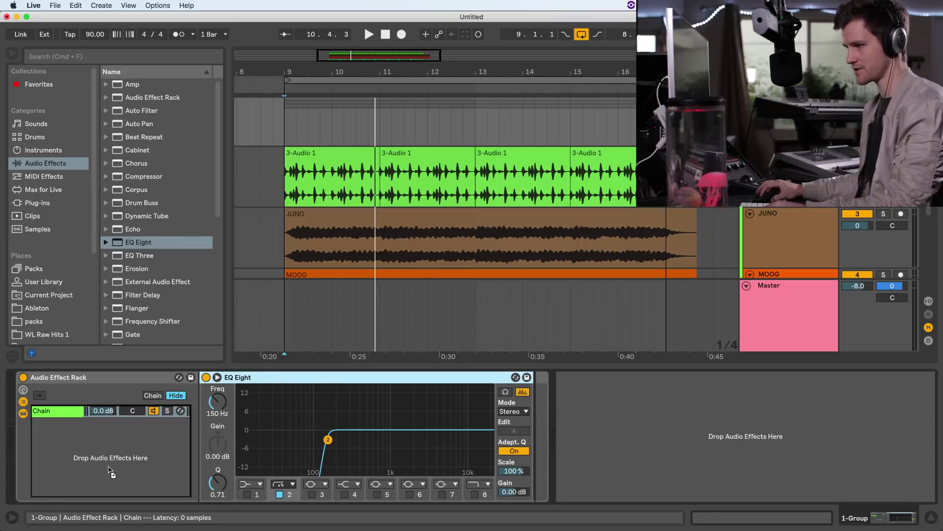
pyautogui.moveTo(90, 455); pyautogui.dragTo(135, 437)
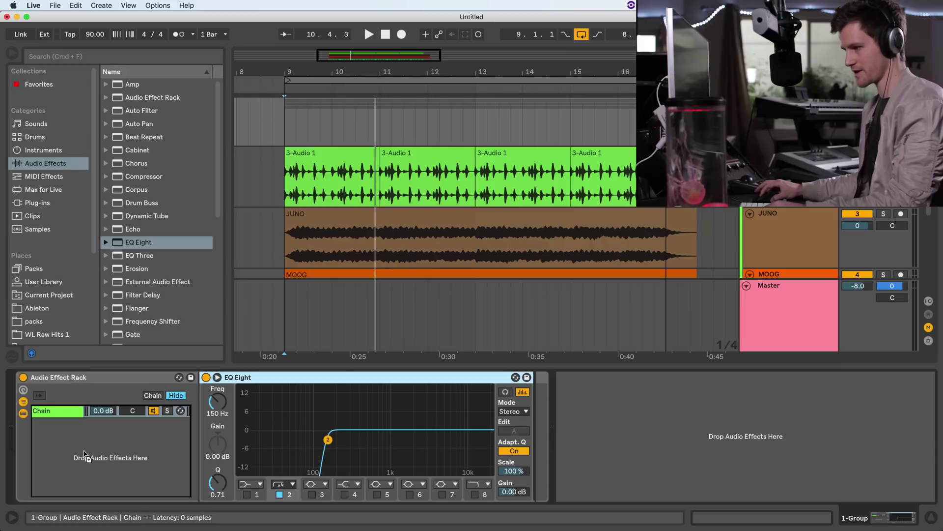
pyautogui.moveTo(84, 454); pyautogui.dragTo(52, 426)
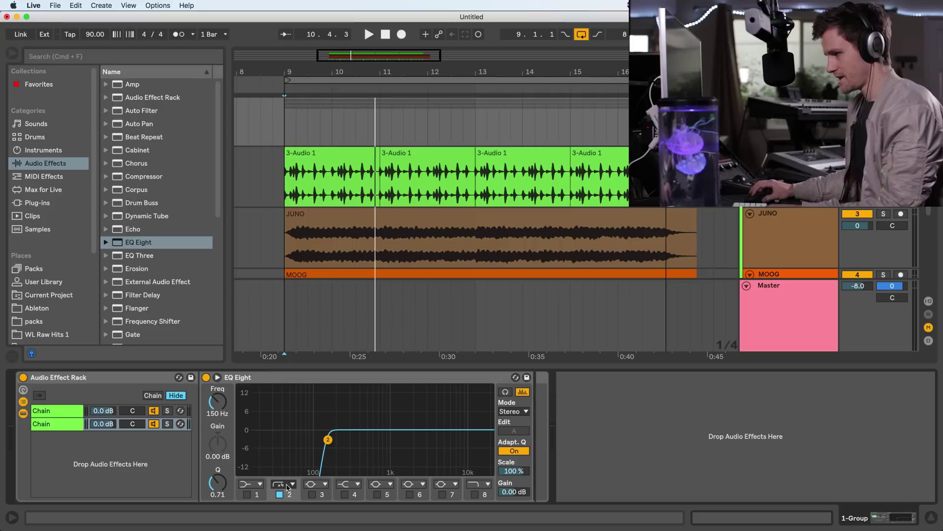
# - Audition the rack by soloing the first chain, then the second
pyautogui.click(283, 484)
pyautogui.click(96, 424)
pyautogui.click(64, 411)
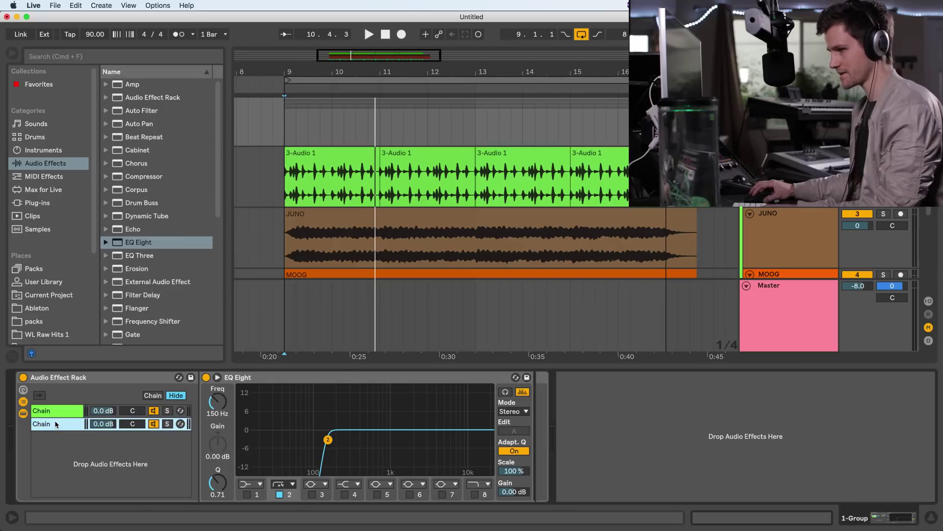
pyautogui.click(168, 410)
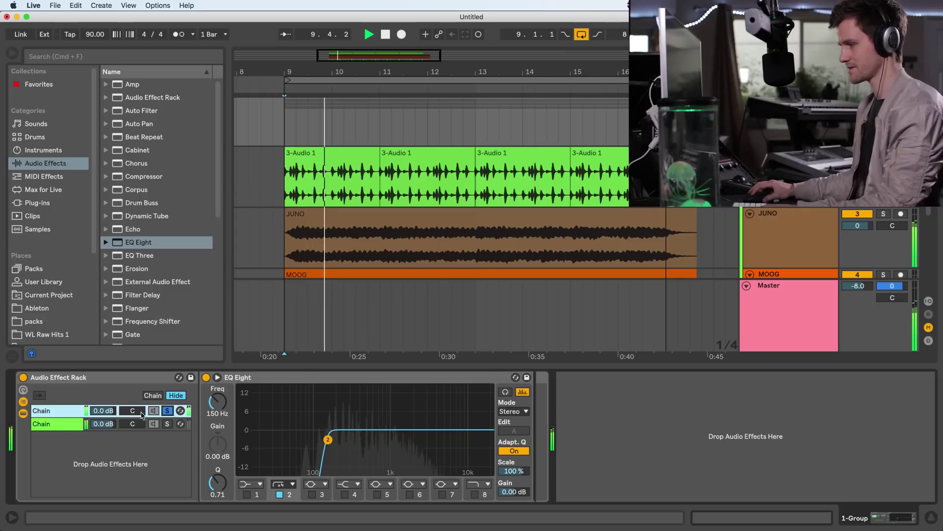
pyautogui.click(166, 422)
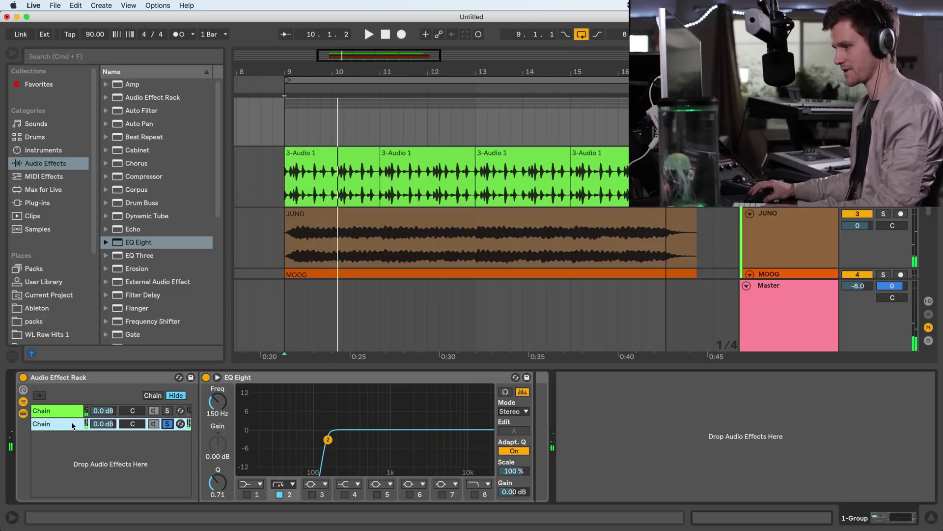
# - Turn band 2 of the second chain's EQ Eight into a 150 Hz low-pass
pyautogui.click(333, 438)
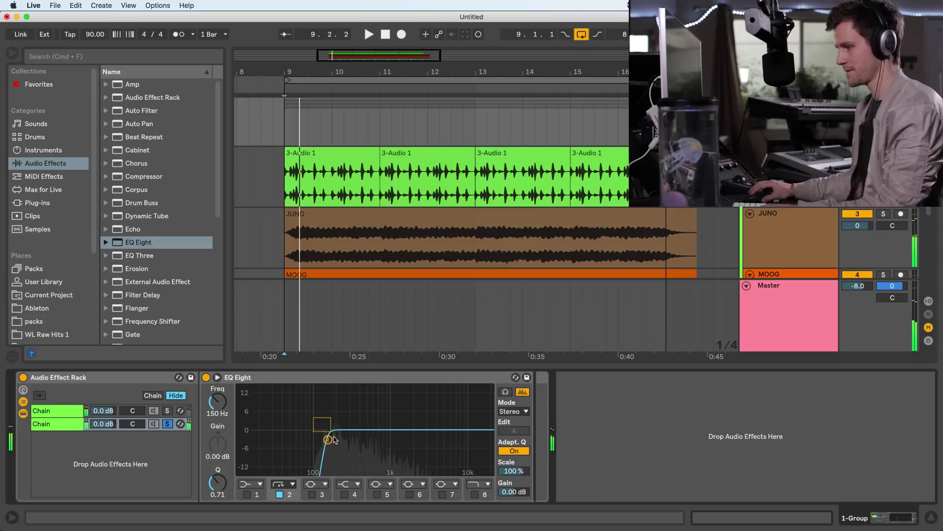
pyautogui.click(292, 484)
pyautogui.click(319, 459)
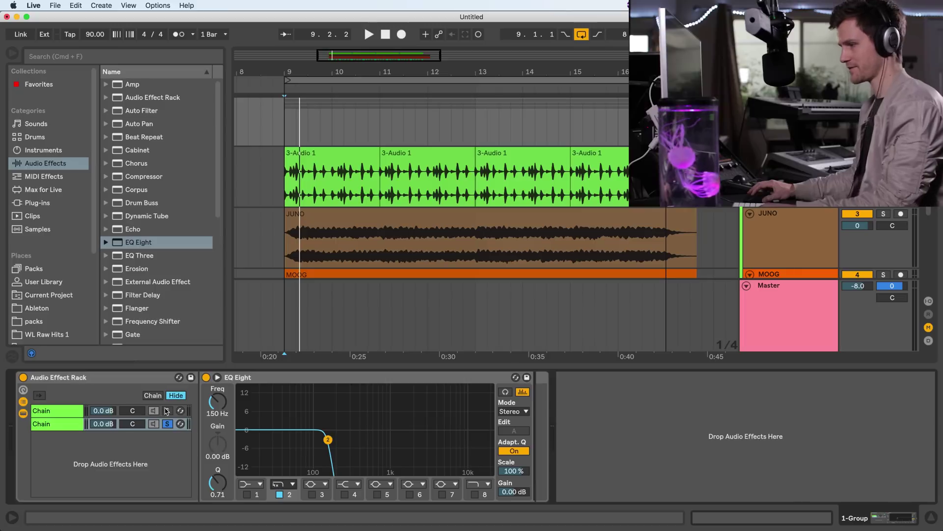
# - Compare the high-end and low-end chains in solo, ending on the low end, and replay from start
pyautogui.click(168, 411)
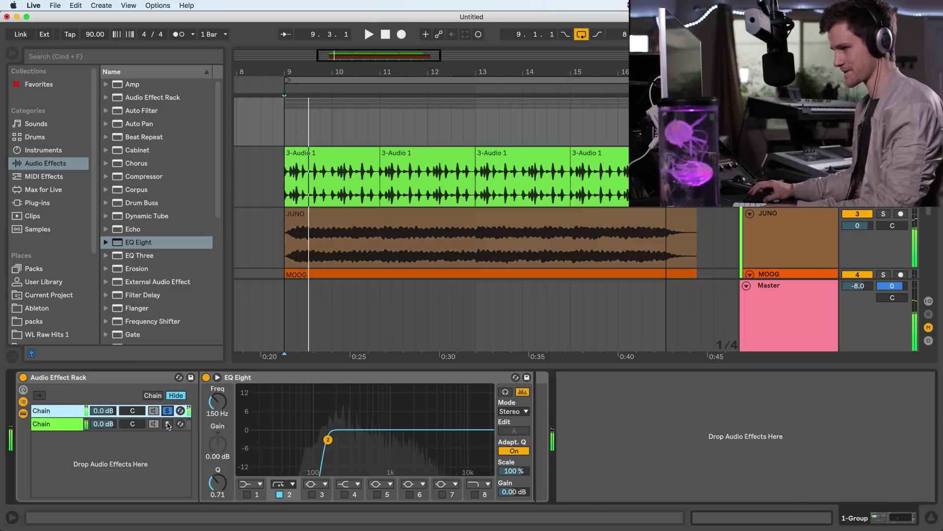
pyautogui.click(167, 423)
pyautogui.press('space')
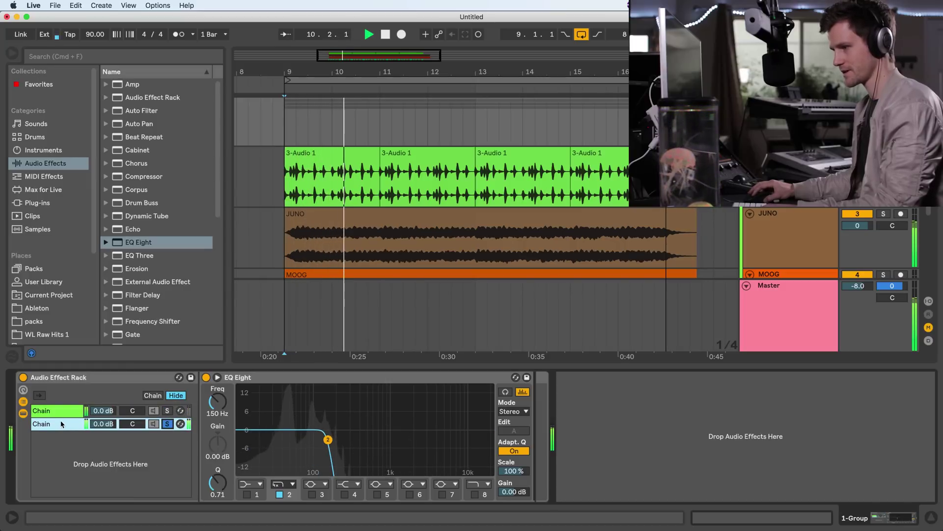
# - Rename the rack's chains 'low end' and 'high end', then play back to hear them
pyautogui.press('space')
pyautogui.press('cmd+r')
pyautogui.write('lo')
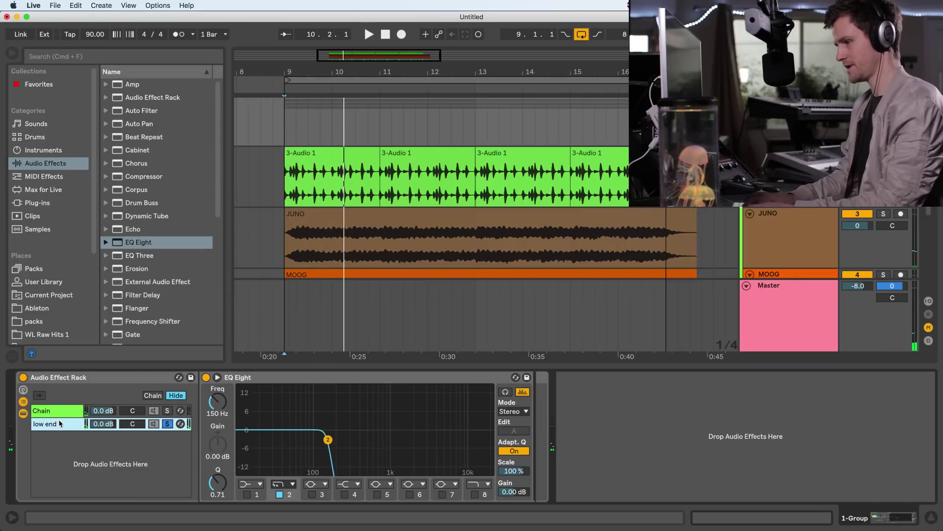
pyautogui.click(54, 411)
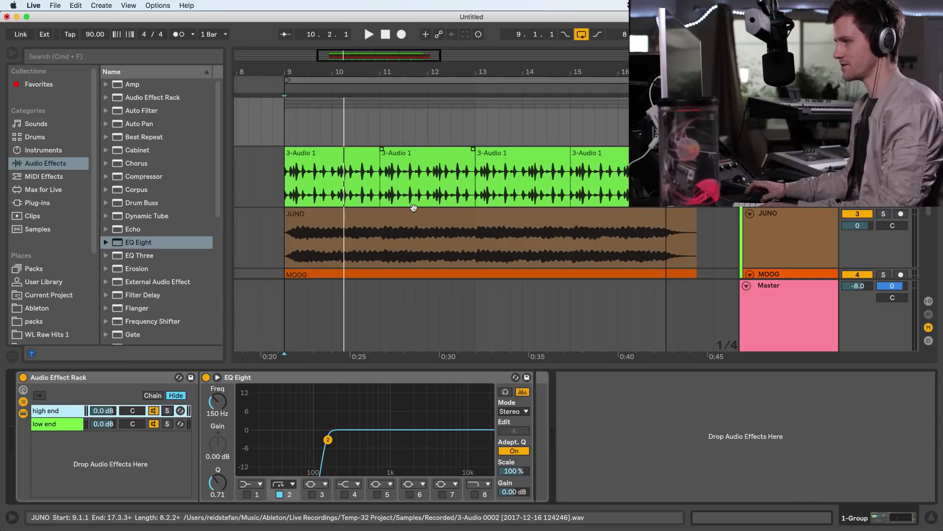
pyautogui.press('space')
pyautogui.scroll(-3, 413, 208)
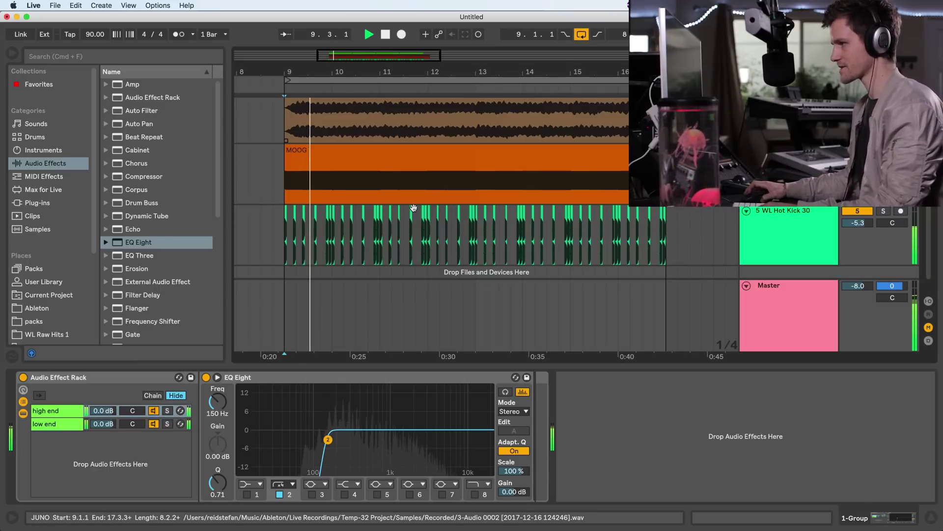
pyautogui.scroll(3, 414, 207)
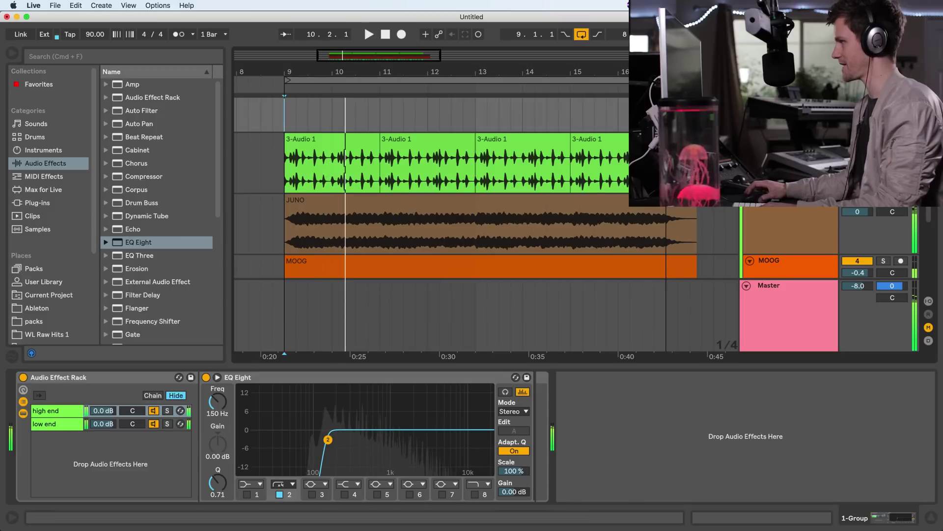
# - Add a Compressor to the low end chain, sidechained from the 5 WL Hot Kick 30 track, in activity view
pyautogui.moveTo(155, 179); pyautogui.dragTo(67, 428)
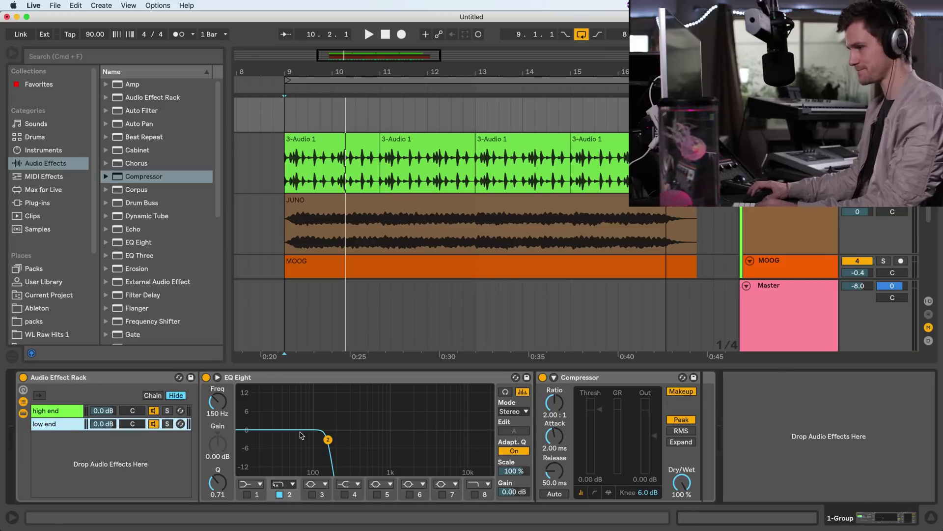
pyautogui.click(553, 376)
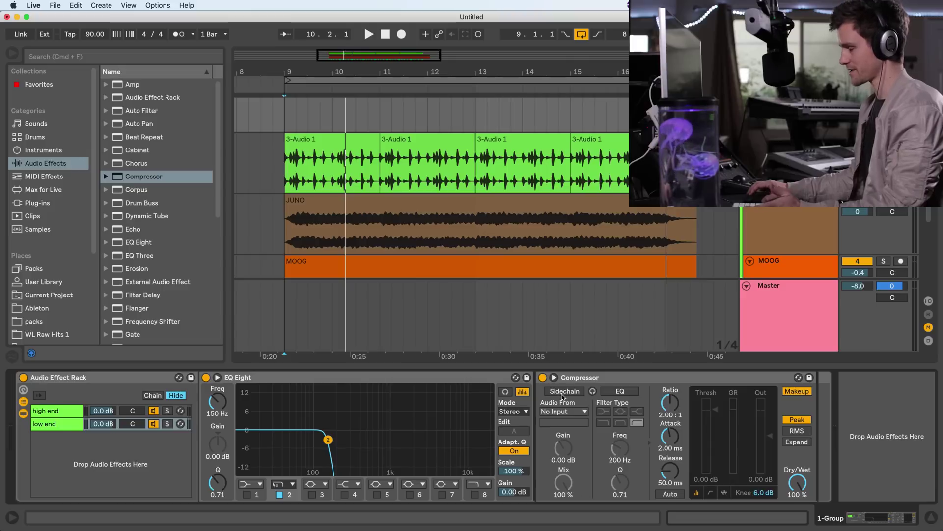
pyautogui.click(581, 412)
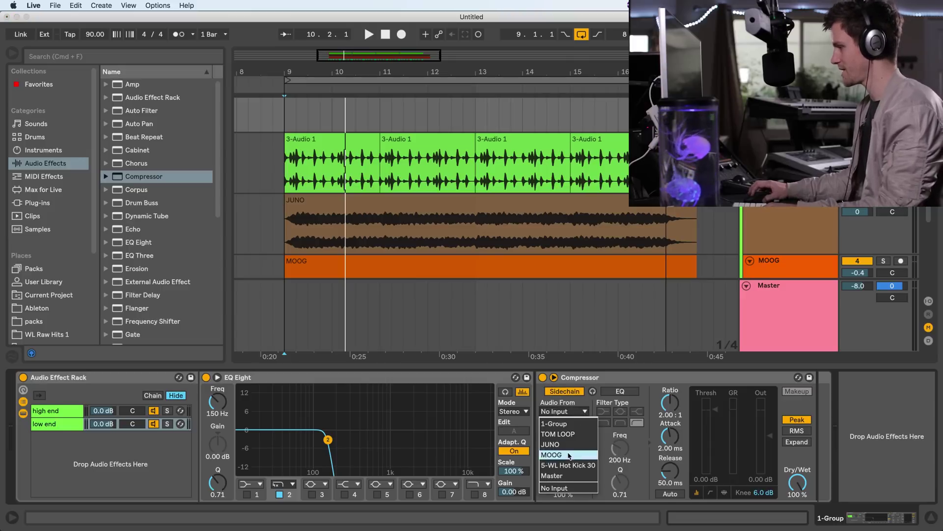
pyautogui.click(570, 465)
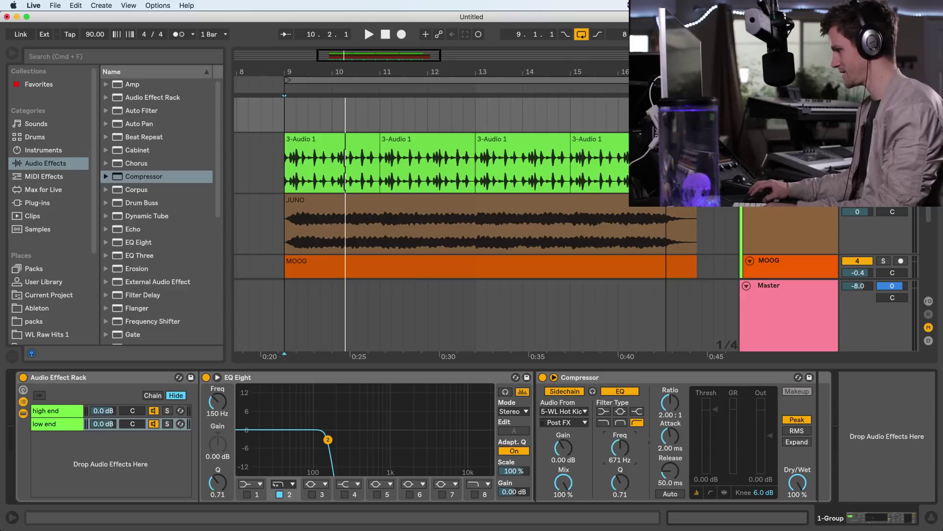
pyautogui.click(723, 492)
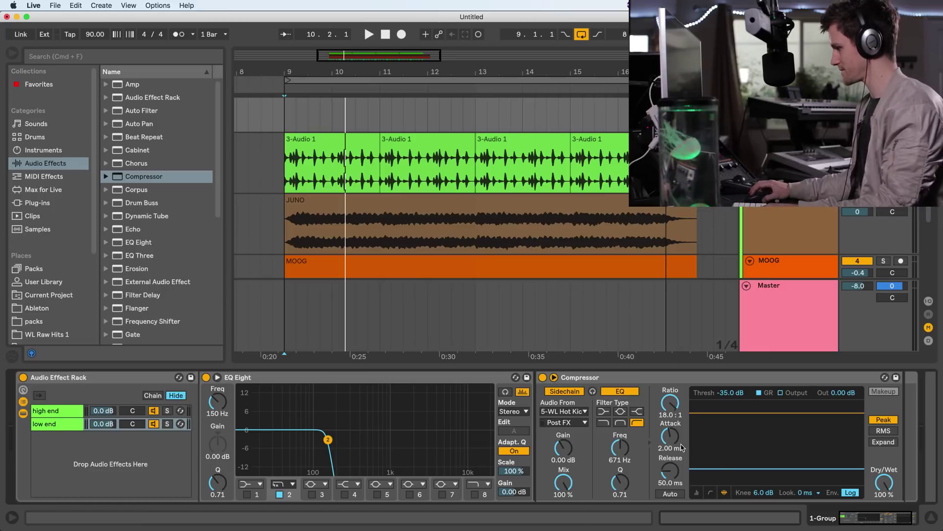
# - Play to hear the kick ducking, then disable the sidechain EQ and play again to compare
pyautogui.press('space')
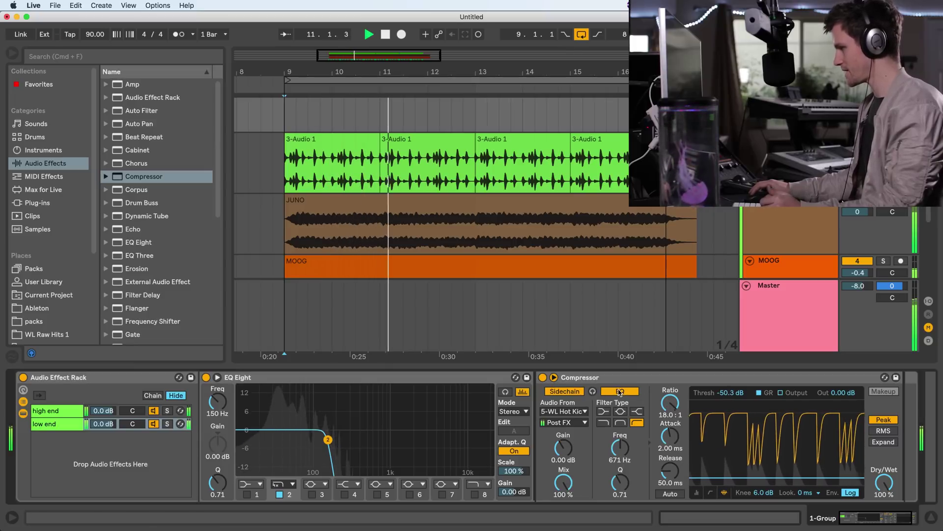
pyautogui.press('space')
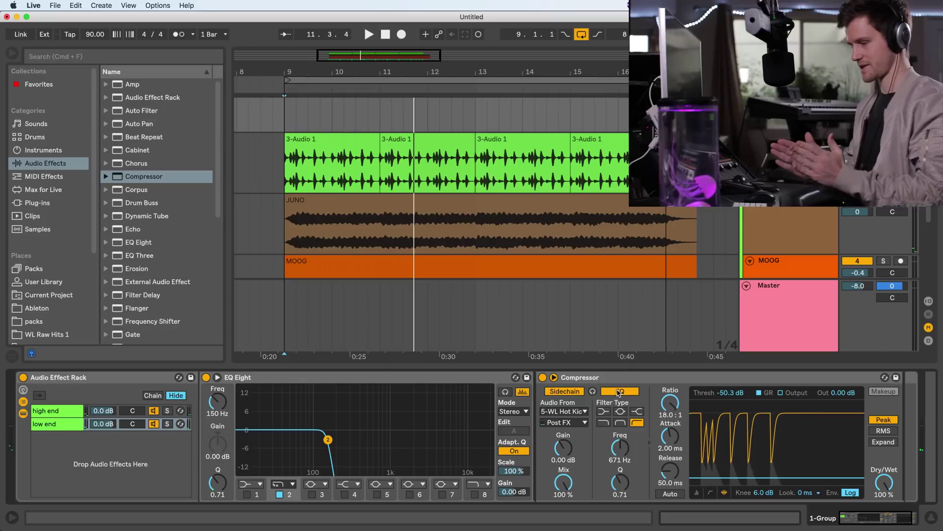
pyautogui.click(619, 391)
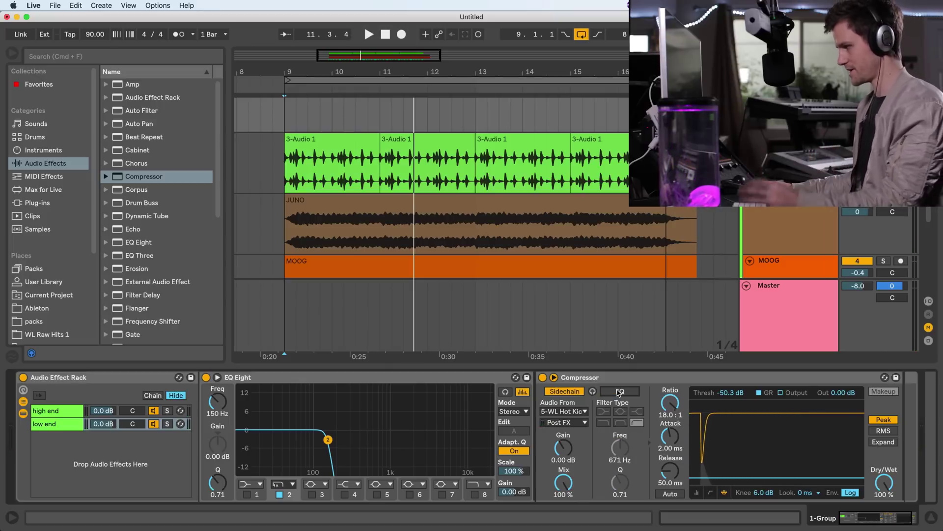
pyautogui.press('space')
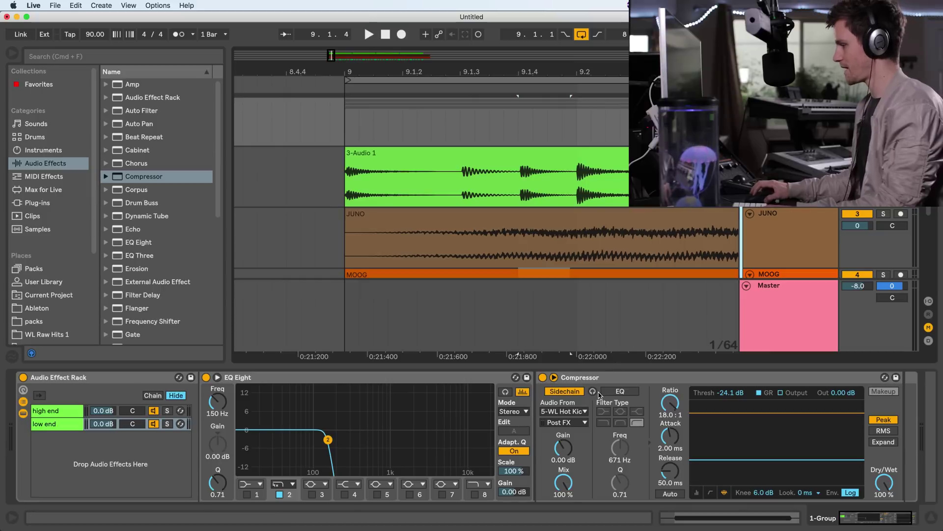
# - Re-enable the sidechain EQ and set threshold -60.7 dB, ratio inf:1, sidechain gain 3.37 dB
pyautogui.click(621, 392)
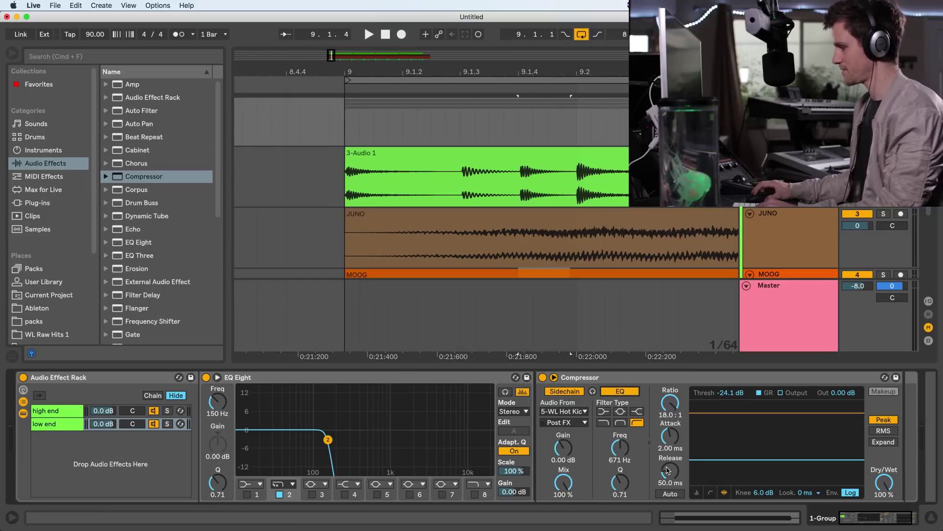
pyautogui.click(760, 379)
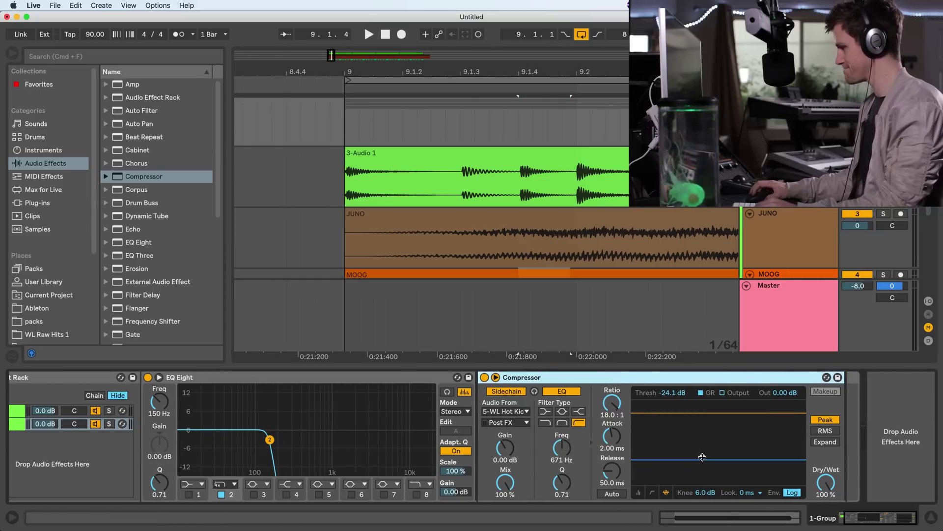
pyautogui.moveTo(702, 457); pyautogui.dragTo(703, 461)
pyautogui.moveTo(487, 78); pyautogui.dragTo(393, 91)
pyautogui.press('space')
pyautogui.moveTo(756, 417); pyautogui.dragTo(756, 436)
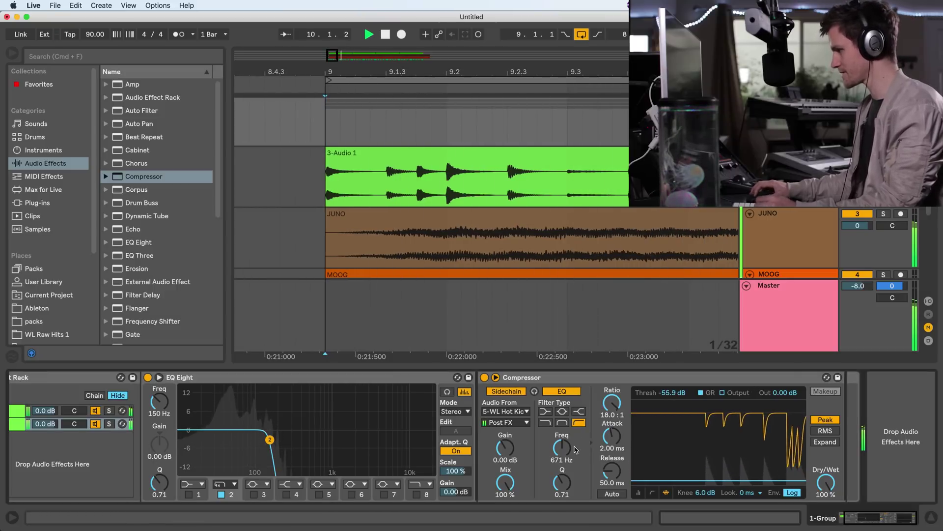
pyautogui.moveTo(612, 403); pyautogui.dragTo(668, 400)
pyautogui.moveTo(505, 447); pyautogui.dragTo(505, 440)
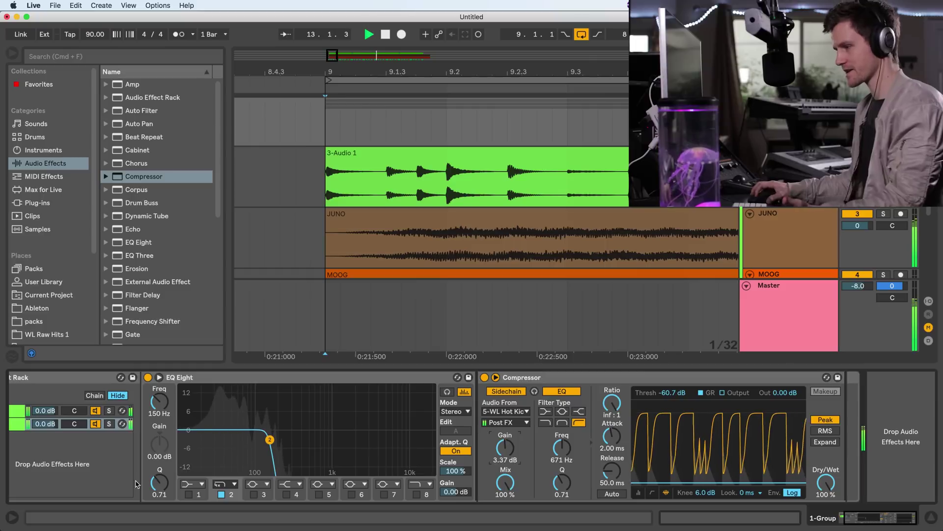
# - Scroll the device view to reveal the whole Audio Effect Rack and select the Compressor
pyautogui.click(856, 518)
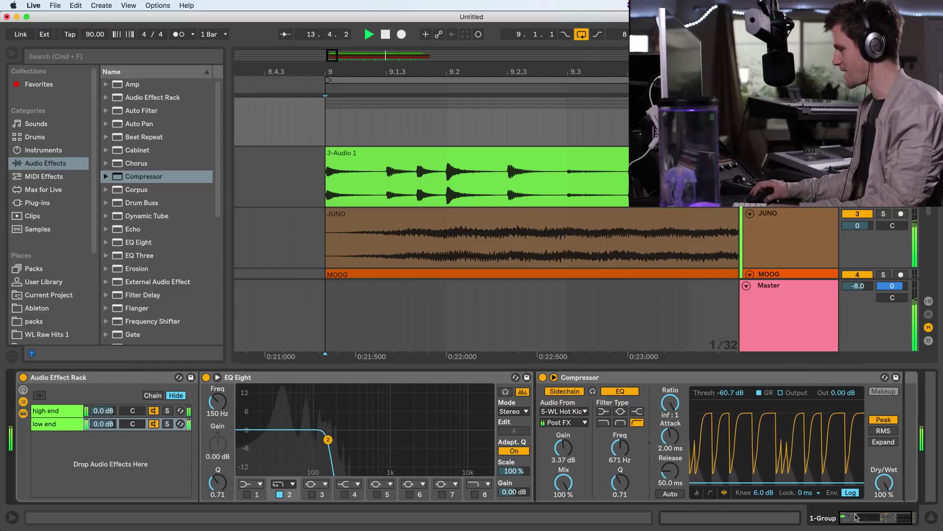
pyautogui.click(874, 516)
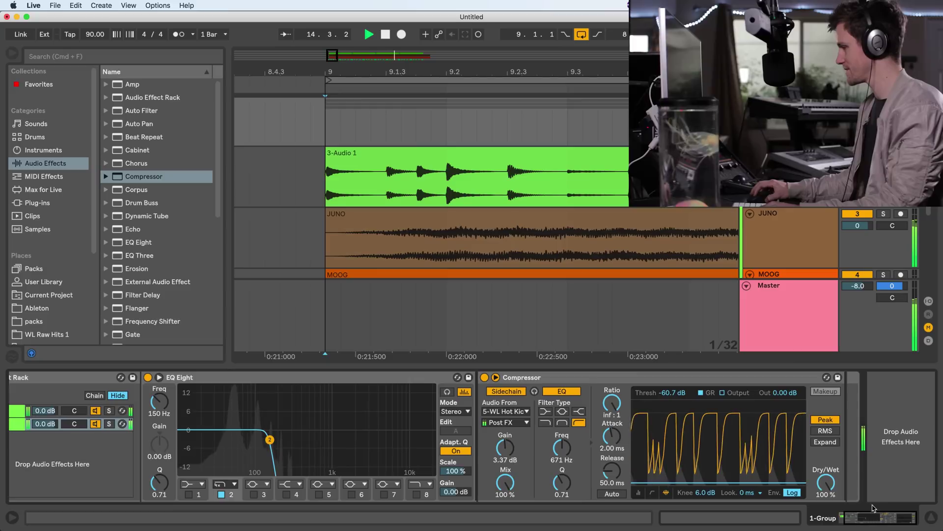
pyautogui.click(722, 393)
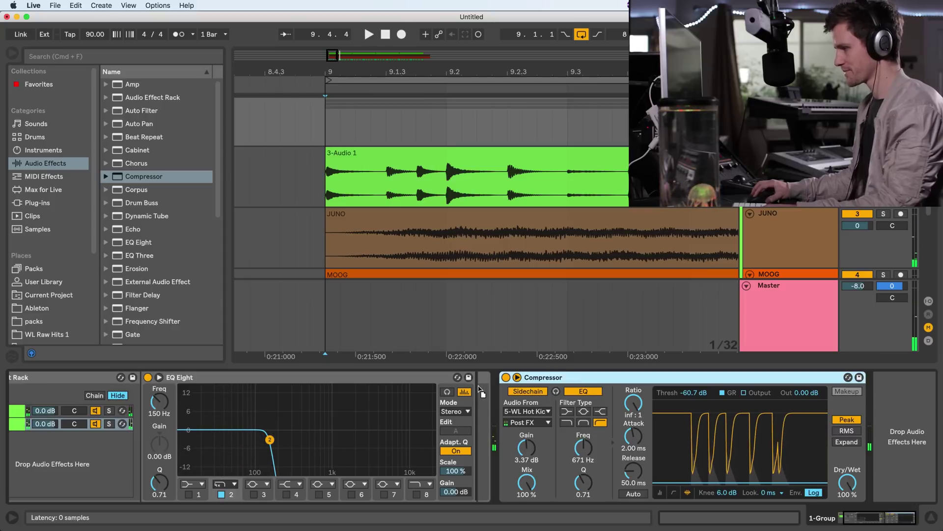
pyautogui.moveTo(481, 391); pyautogui.dragTo(479, 390)
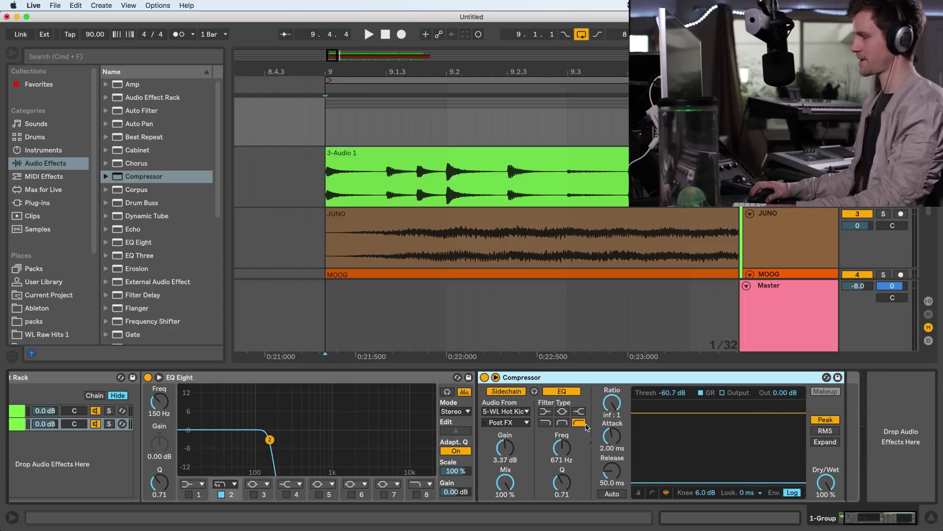